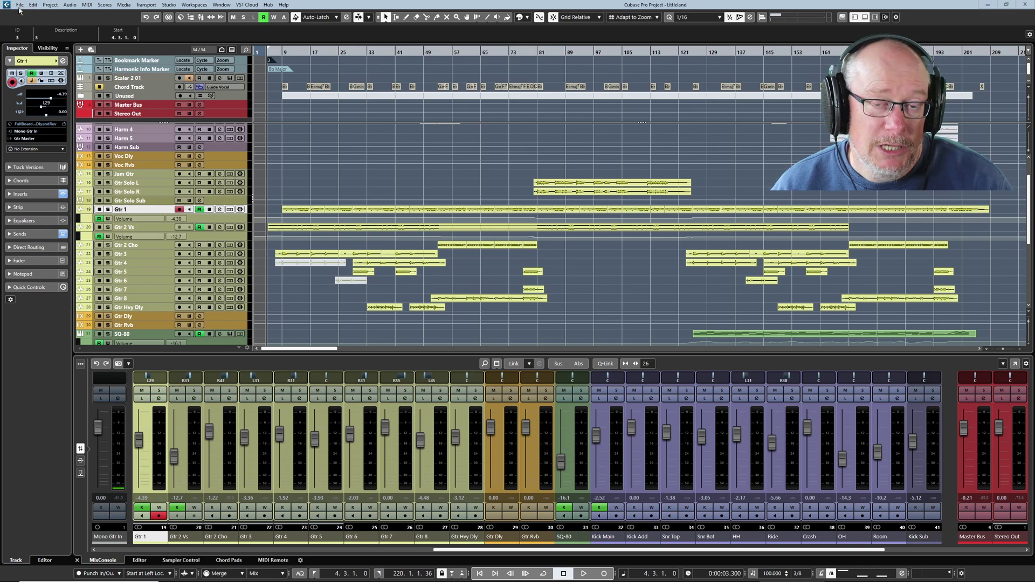
Quit Cubase and relaunch it to the default Test project with KORG MS-20 and Groove Agent tracks.
click(20, 7)
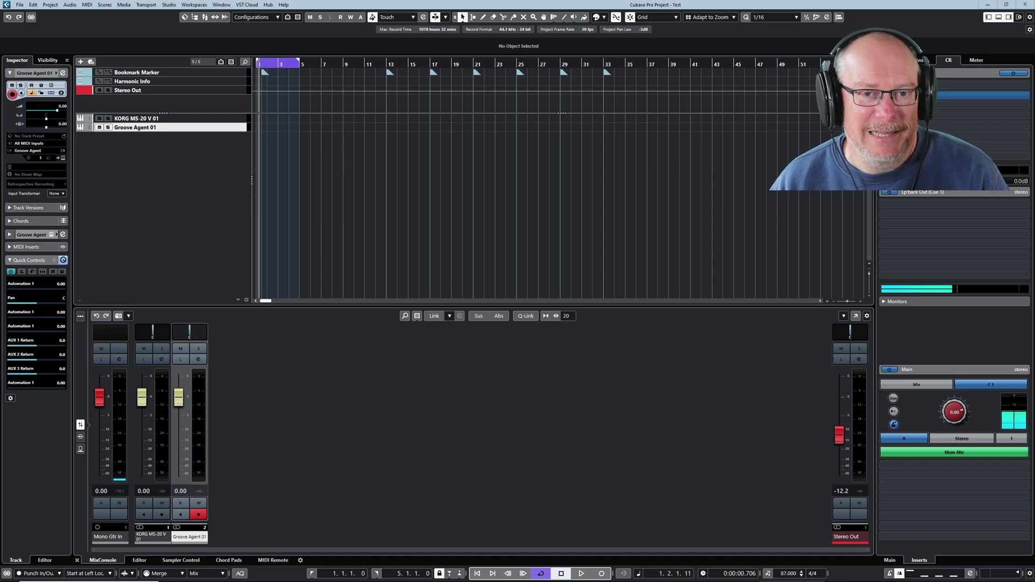
click(186, 123)
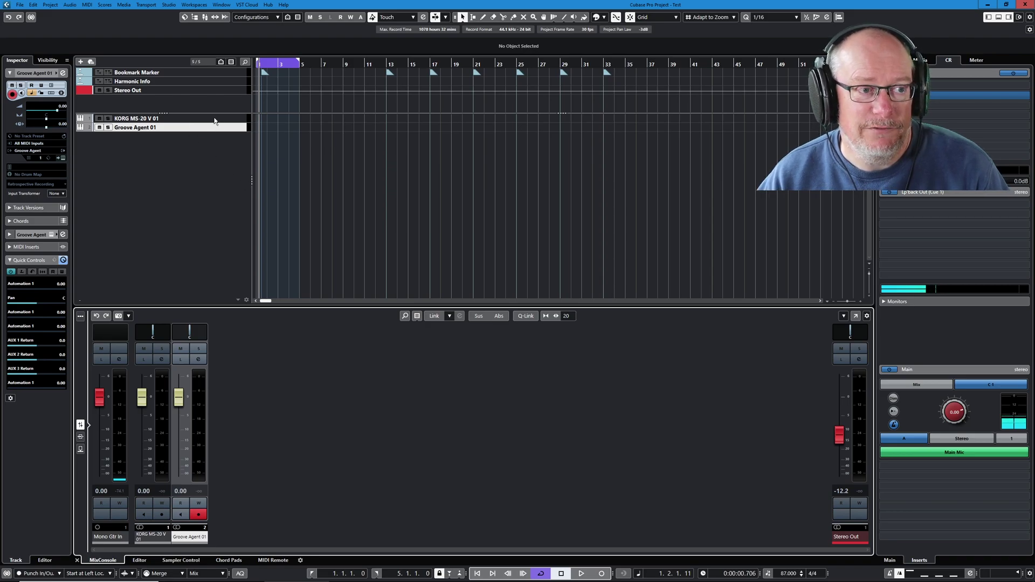
click(171, 6)
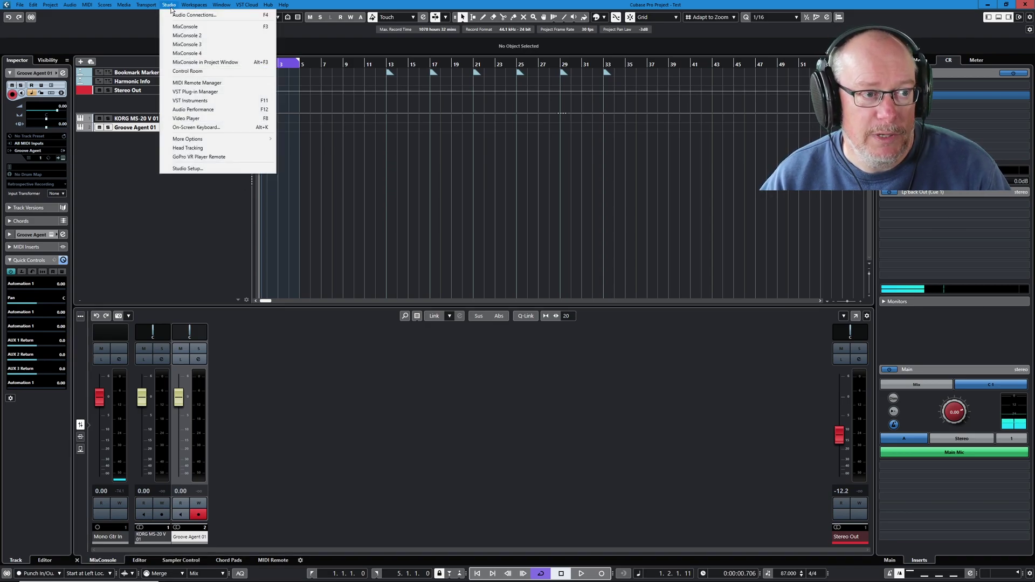
Enlarge Studio Setup to list every Focusrite USB ASIO port, then switch to the Cubase 12_64 folder.
click(198, 169)
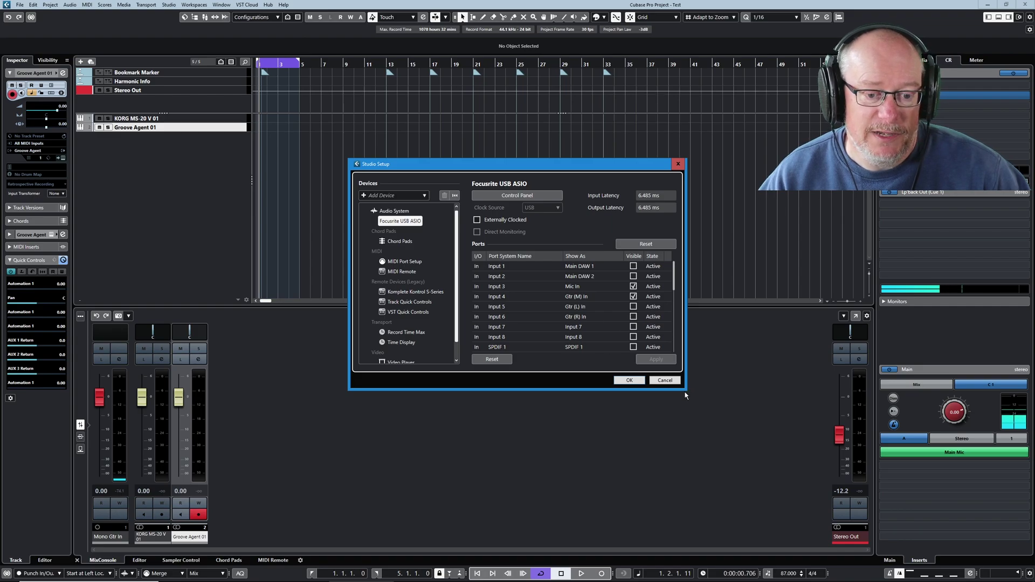
drag(685, 390, 766, 513)
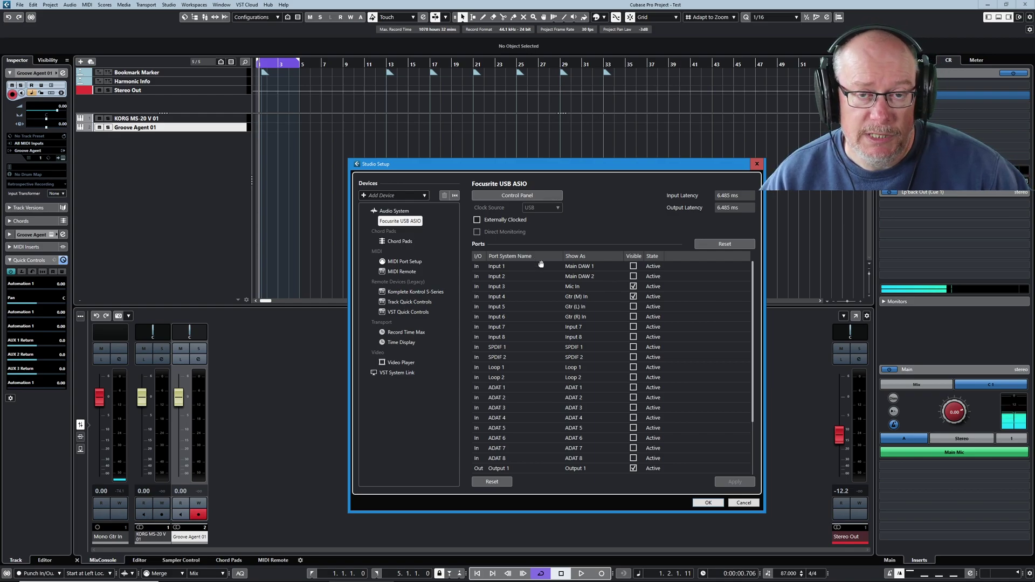
key(alt+Tab)
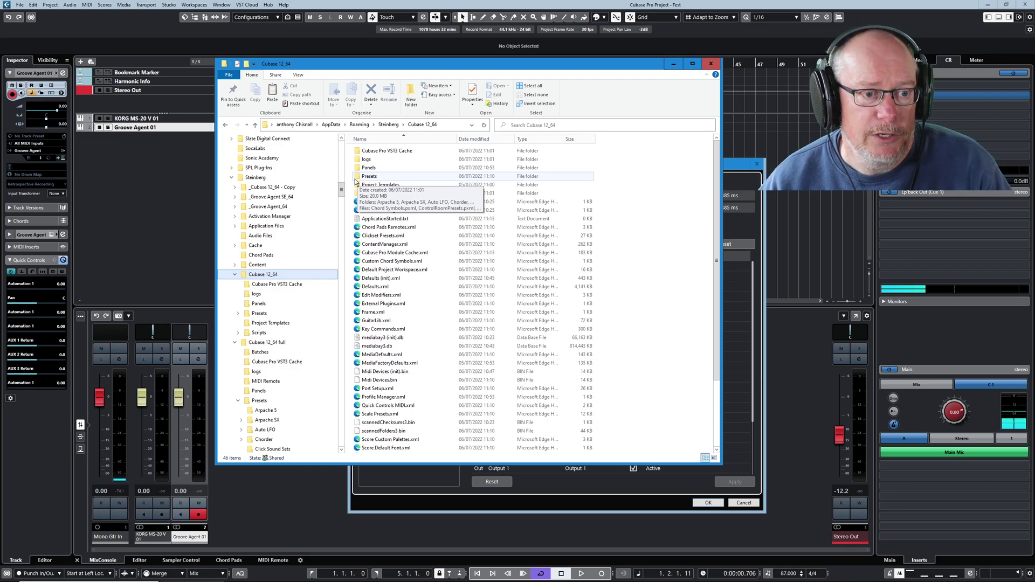
Open Port Setup.xml from the Cubase 12_64 folder in Edge.
click(377, 389)
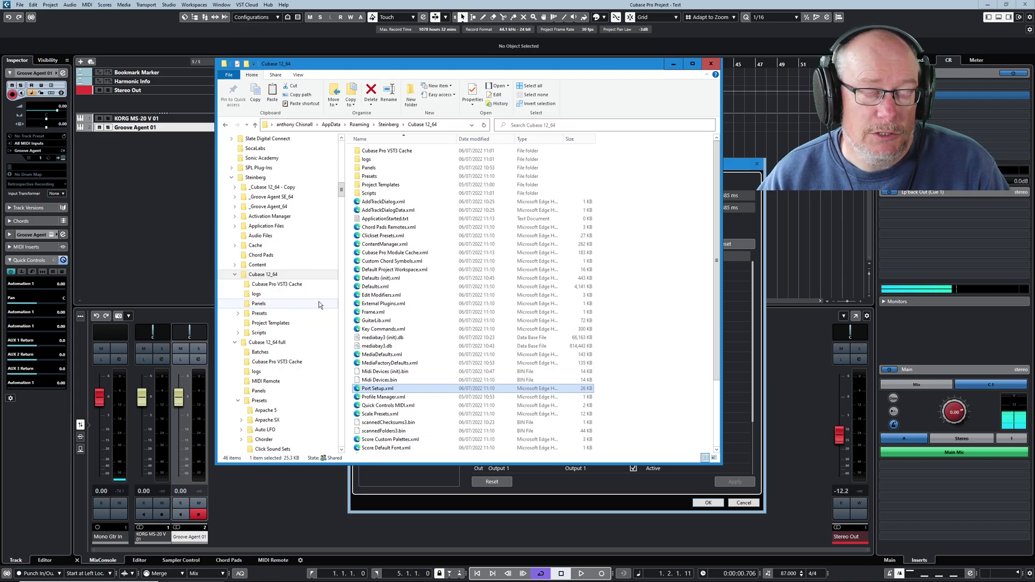
drag(499, 76, 530, 110)
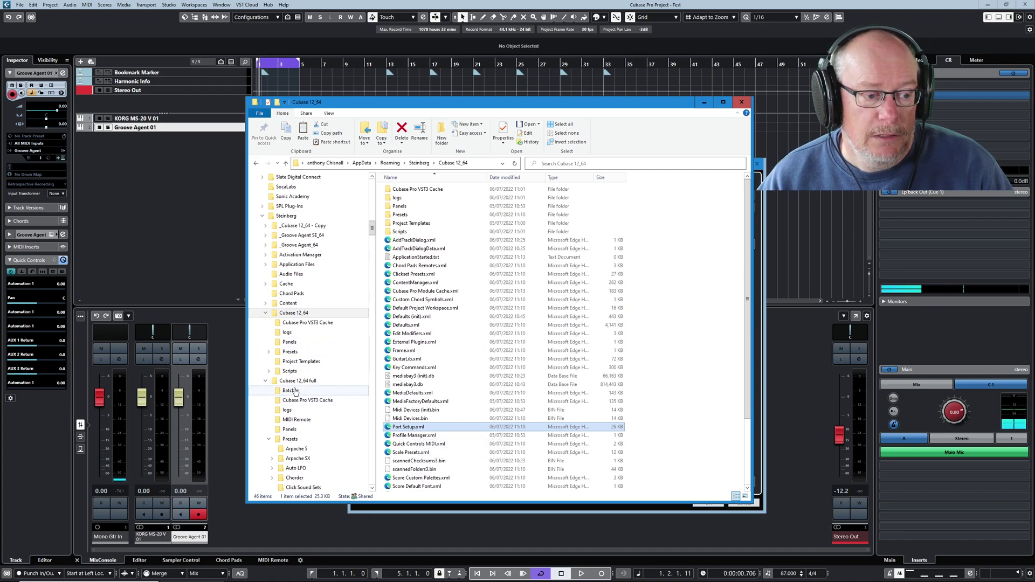
double_click(403, 428)
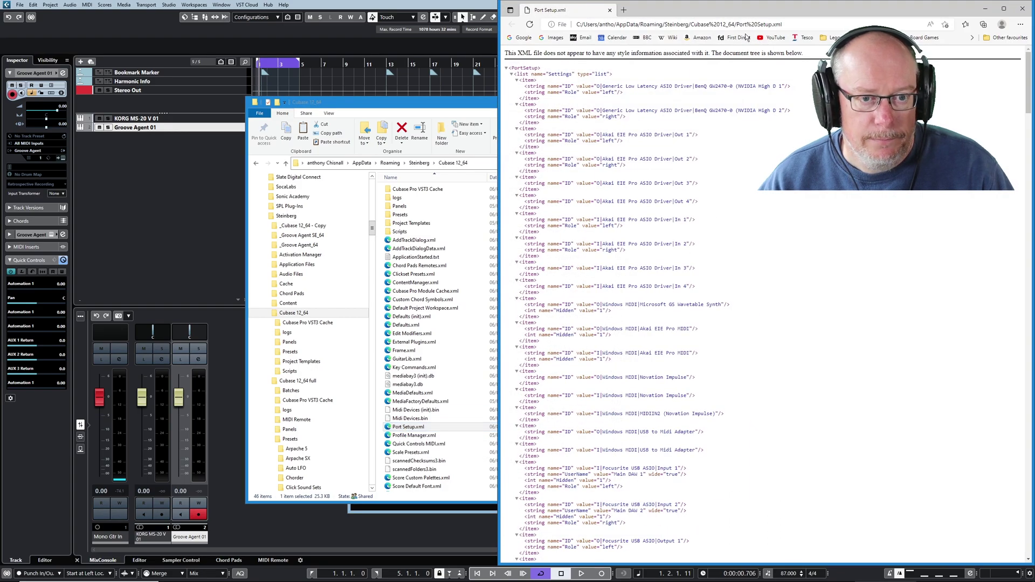
Scroll through Port Setup.xml's port entries, then close Edge, hide Explorer and cancel Studio Setup.
drag(646, 10, 404, 12)
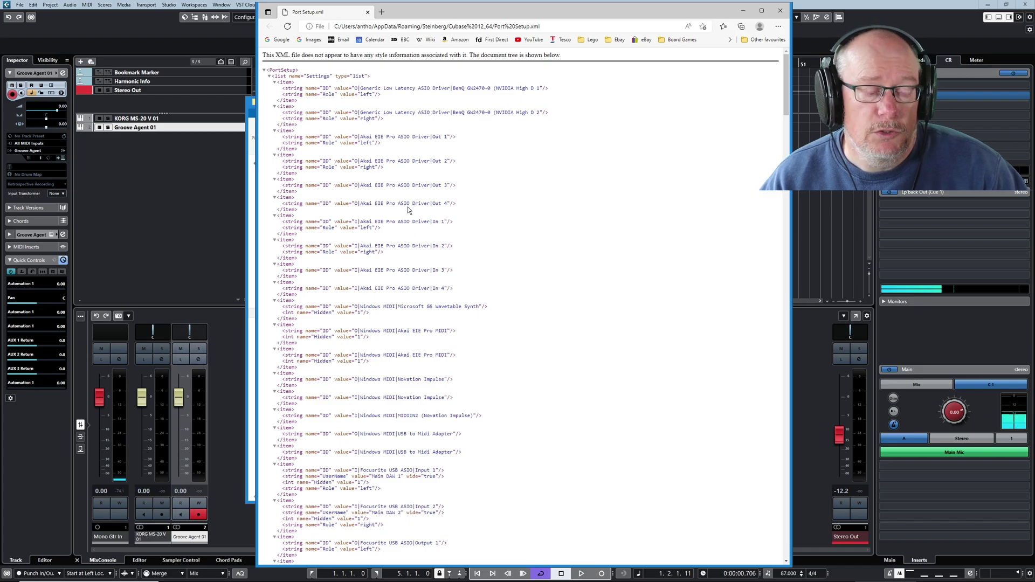
scroll(400, 254, down, 6)
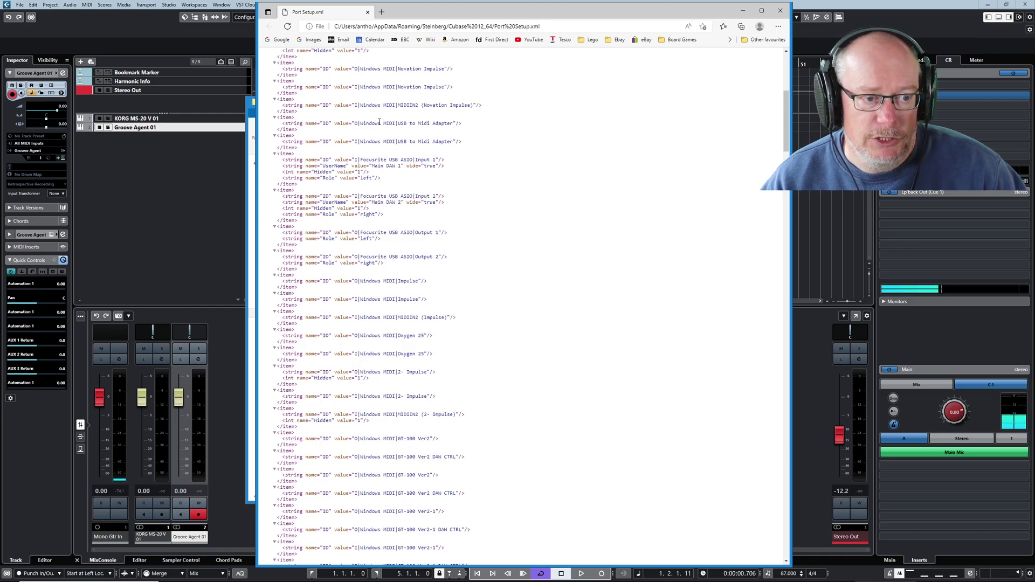
click(780, 10)
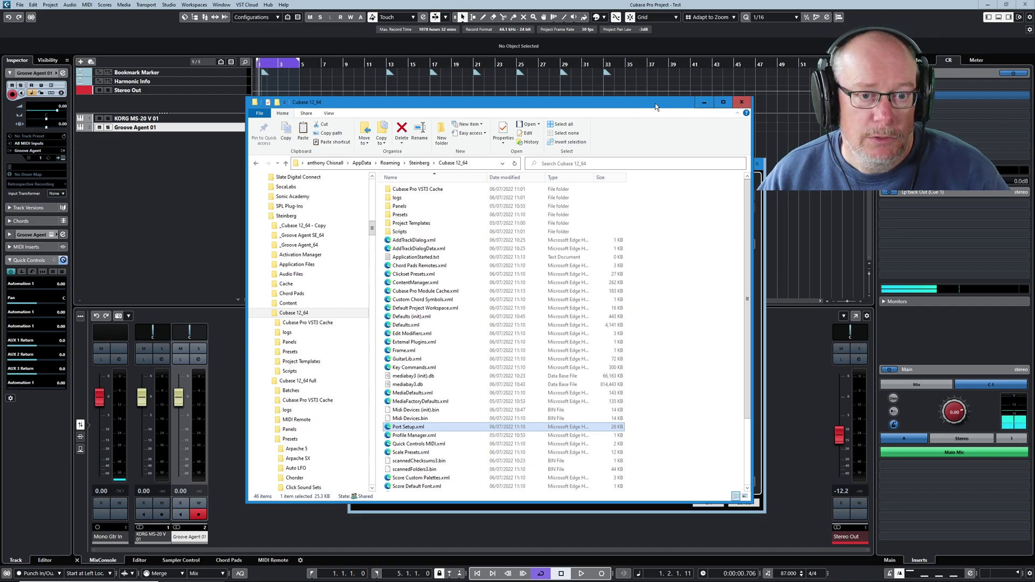
click(702, 104)
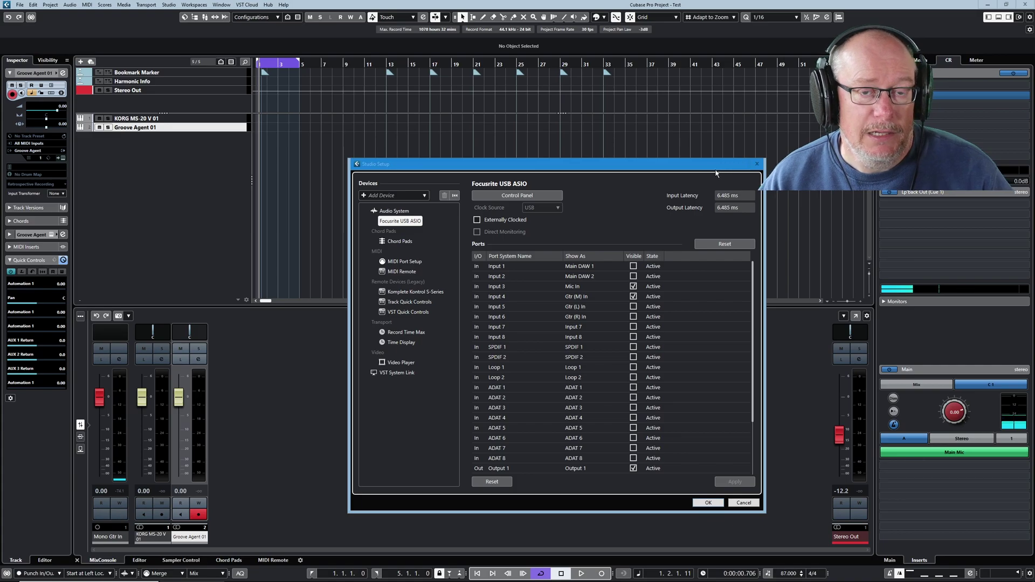
click(744, 503)
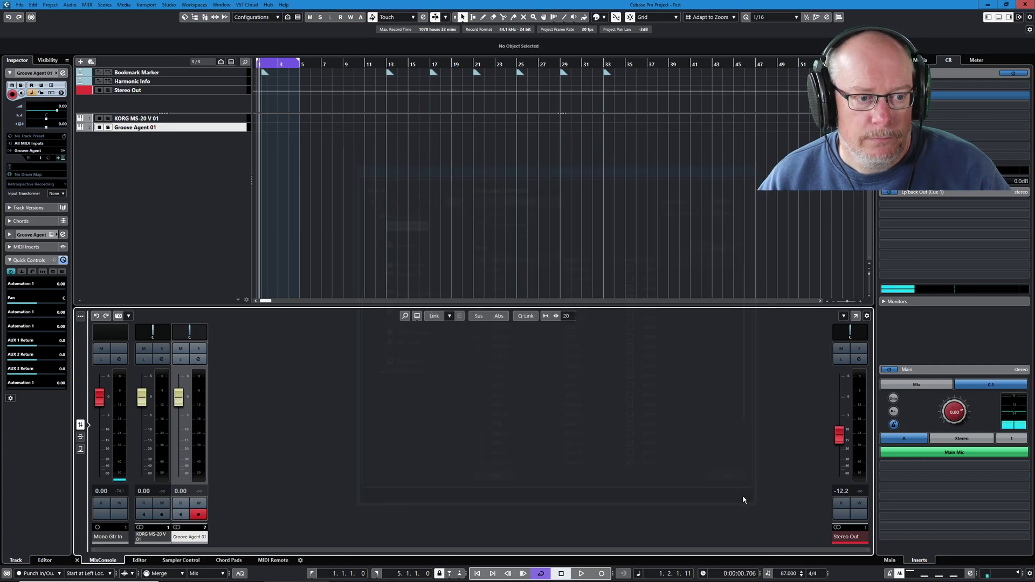
Open Audio Connections and look through the Inputs, Outputs and Control Room tabs.
click(169, 5)
click(194, 102)
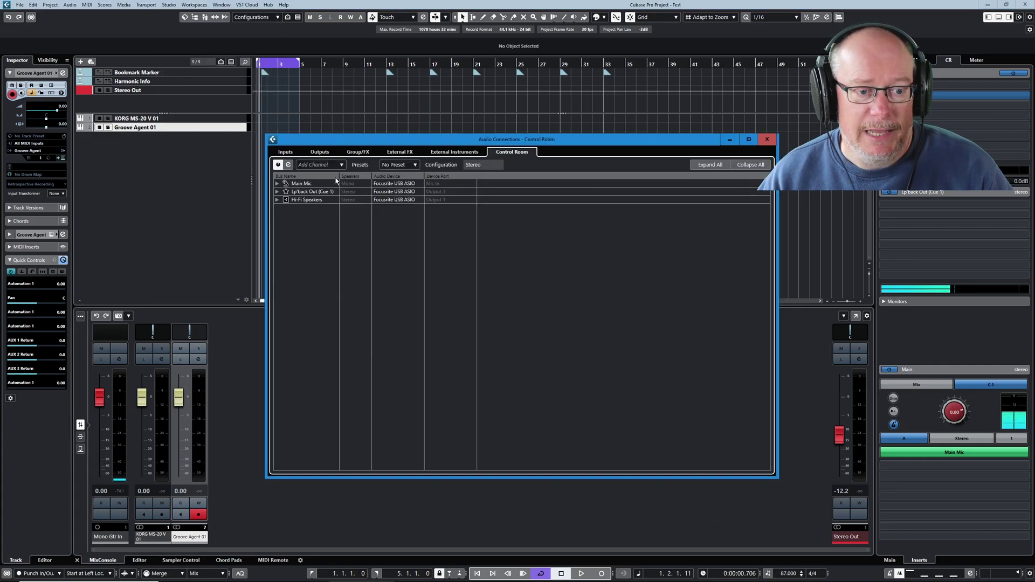
click(286, 152)
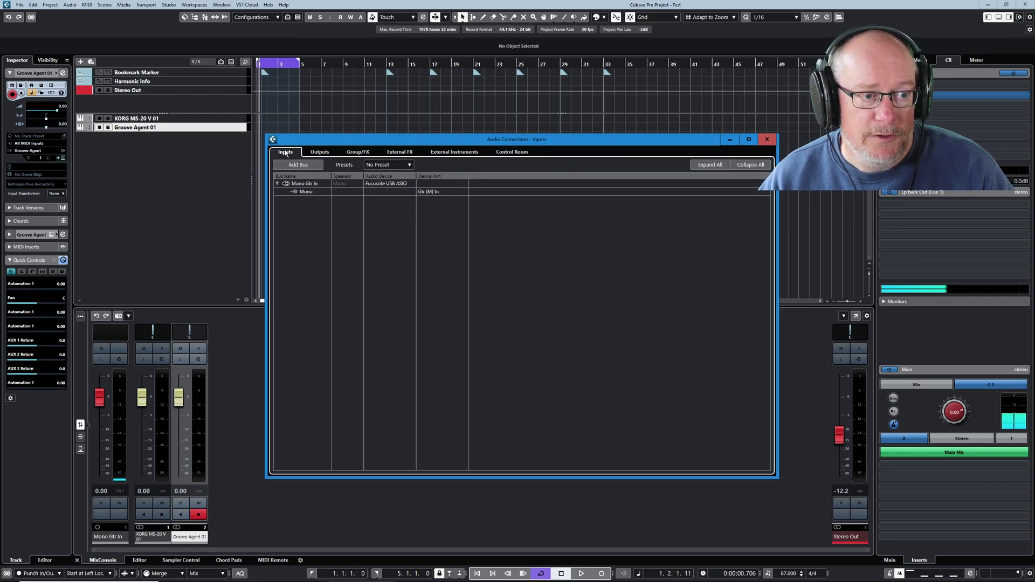
click(320, 152)
click(512, 153)
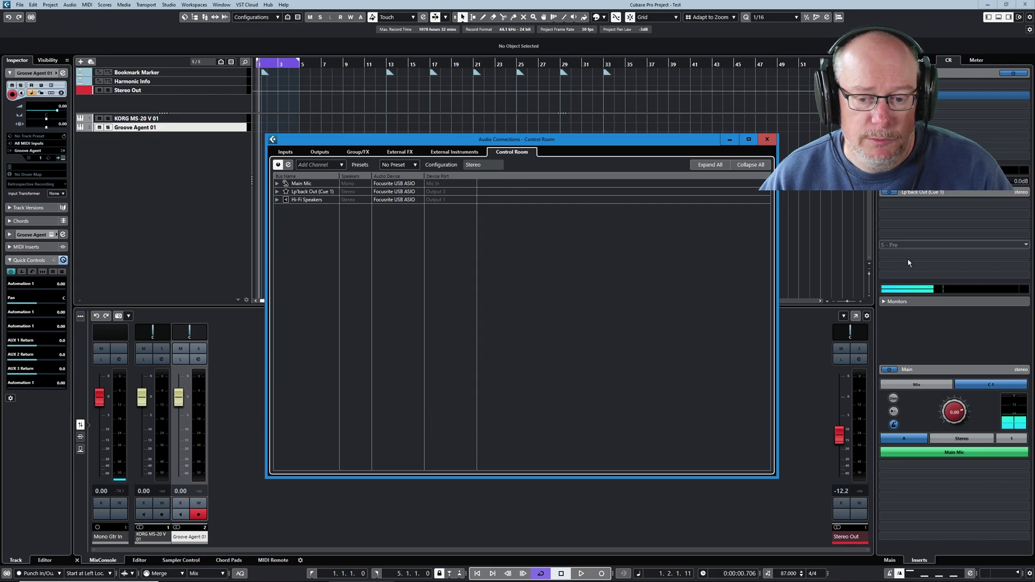
click(286, 152)
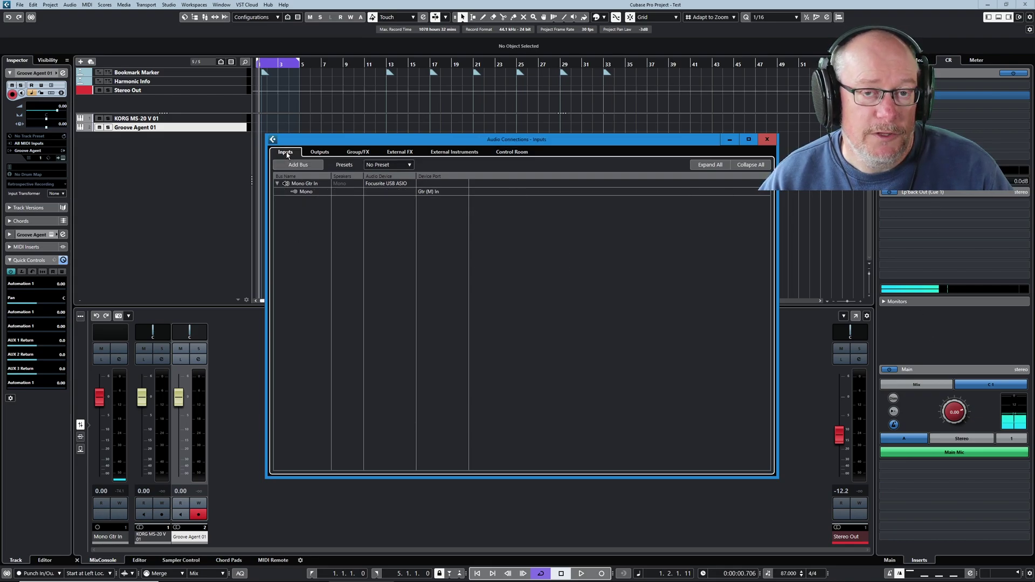
Check the input and output connection preset lists and expand Stereo Out's channels.
click(407, 166)
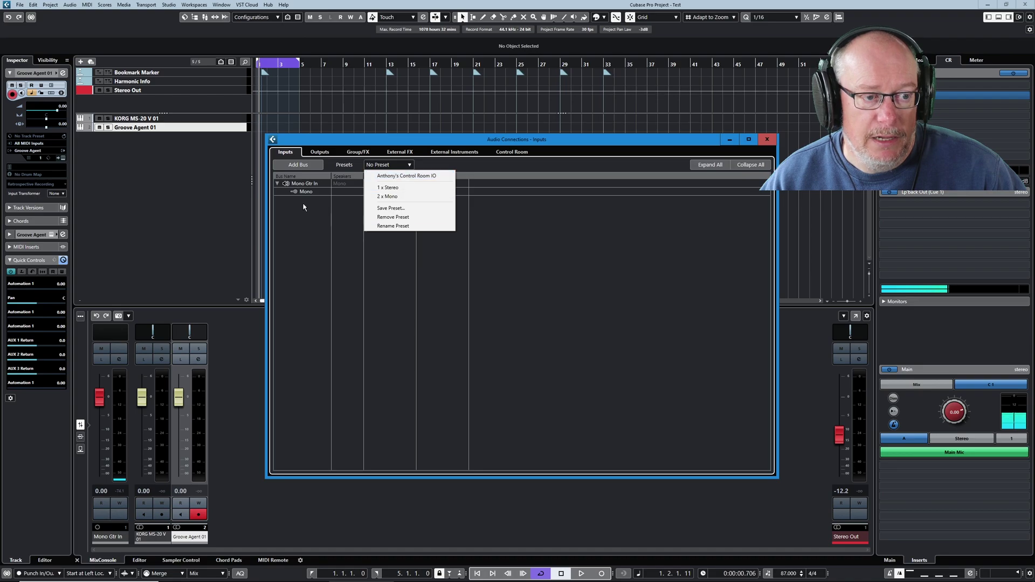
click(307, 173)
click(320, 151)
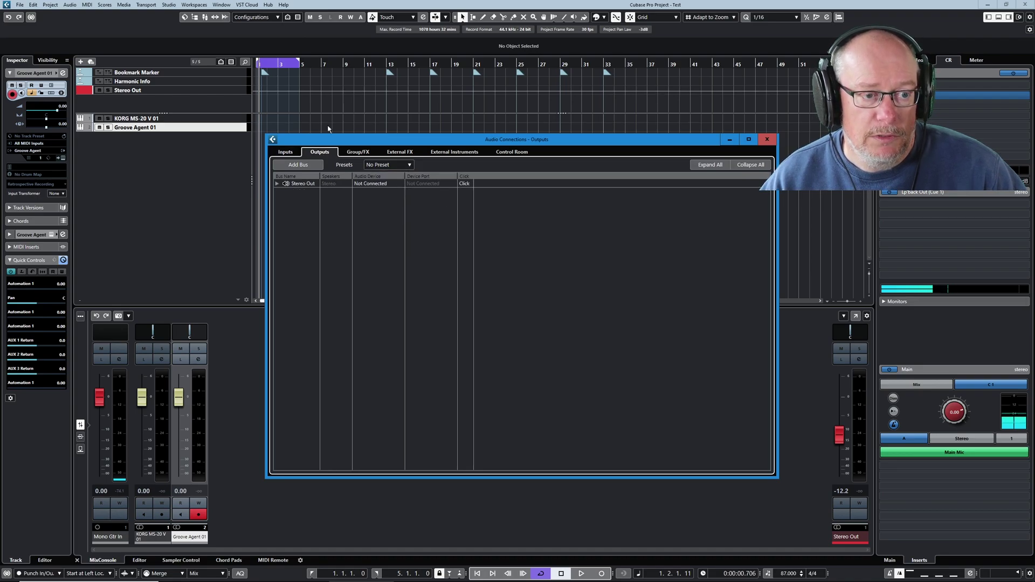
click(396, 164)
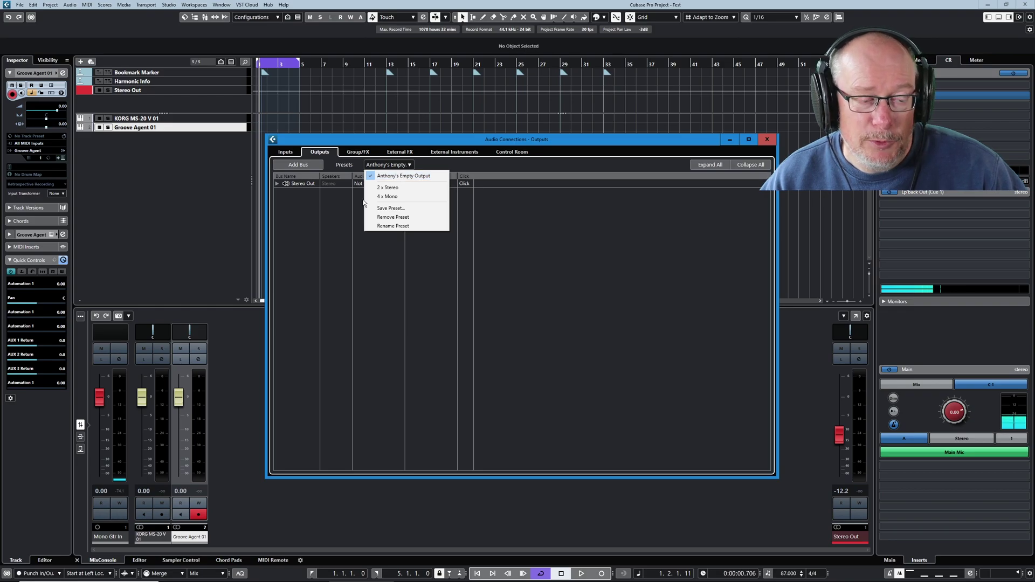
click(402, 177)
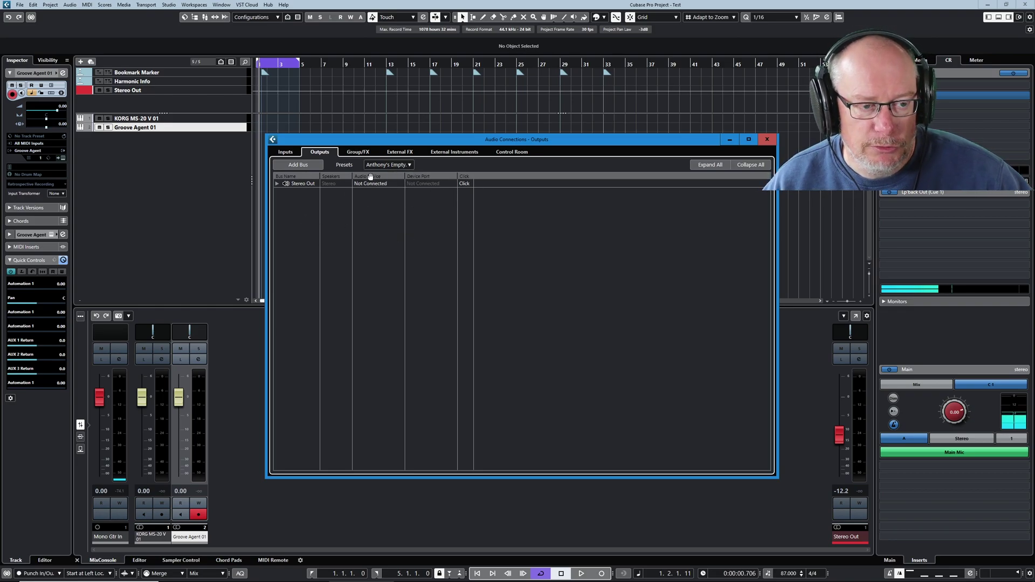
click(277, 184)
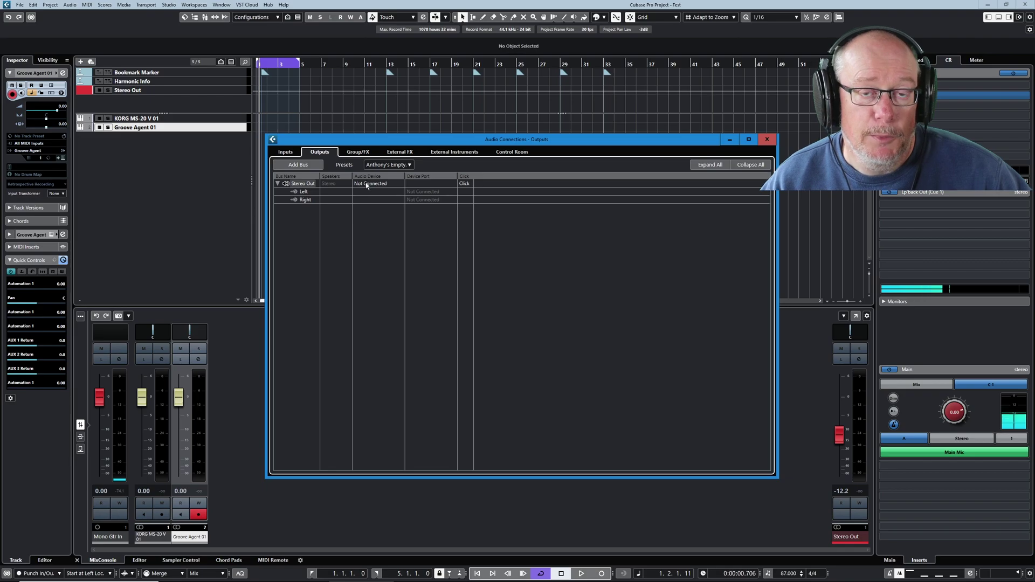
Review Control Room presets, expand Main Mic, Cue 1 and Hi-Fi Speakers, then close the window.
click(512, 152)
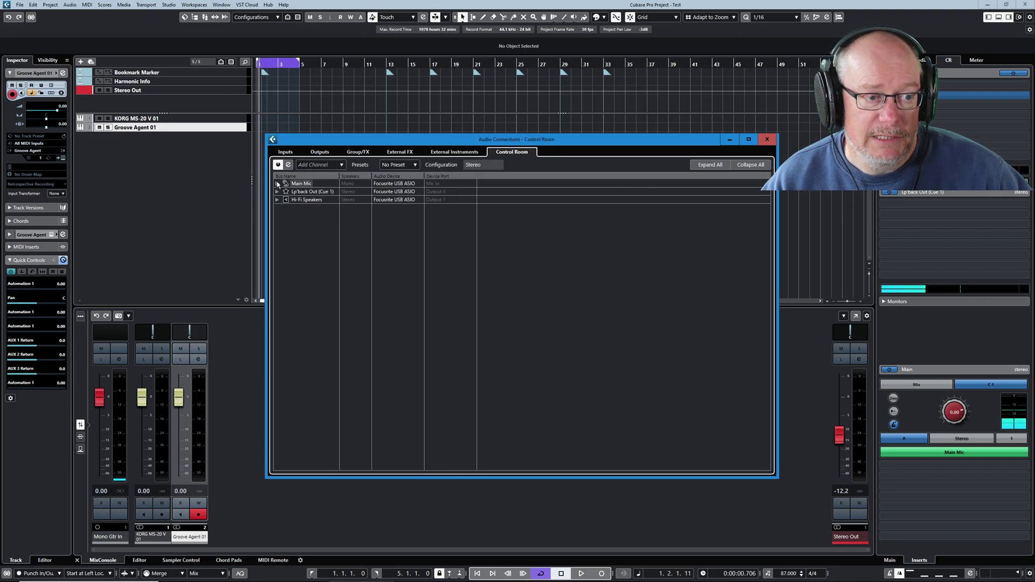
click(414, 165)
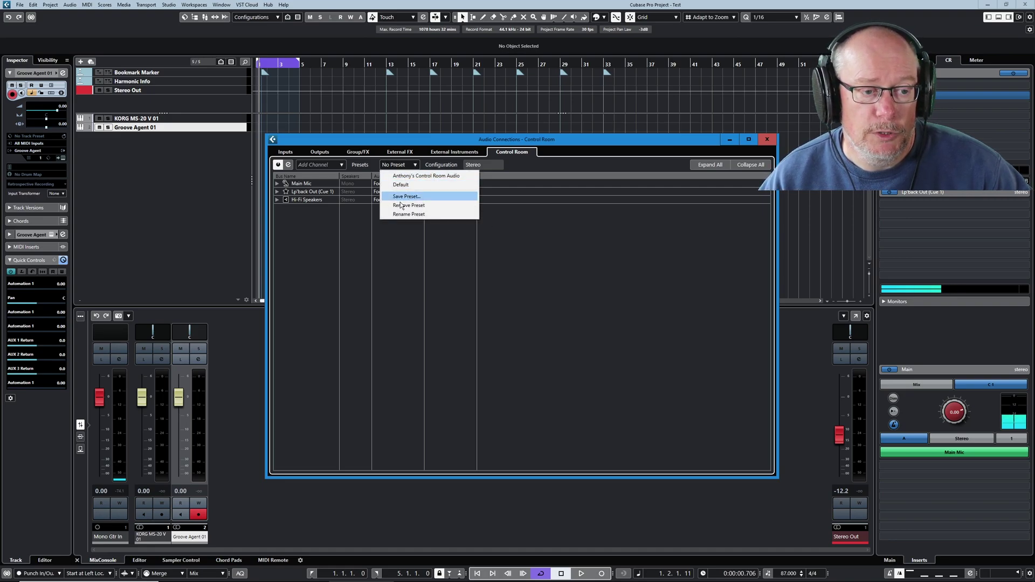
click(315, 281)
click(278, 183)
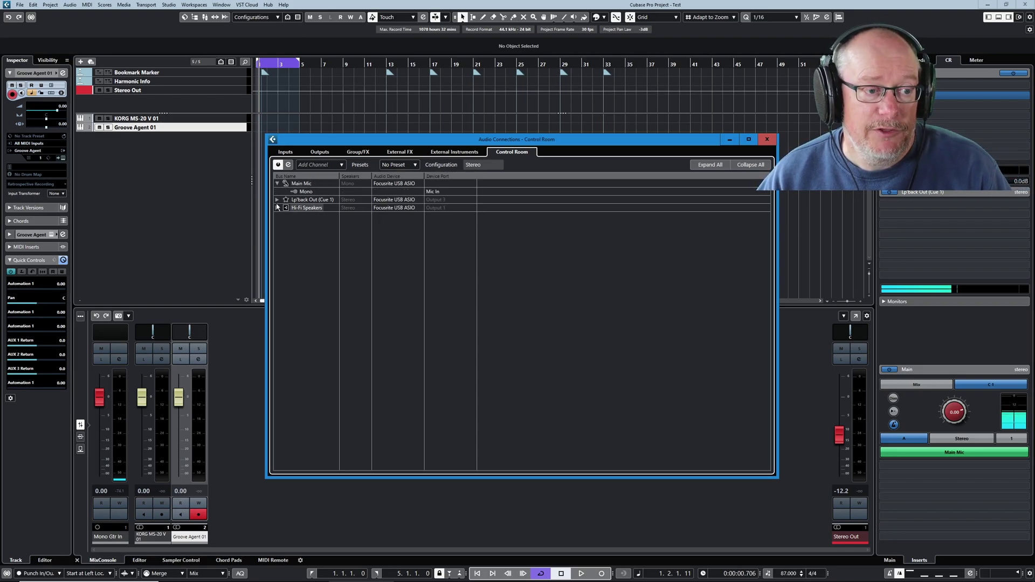
click(278, 199)
click(278, 224)
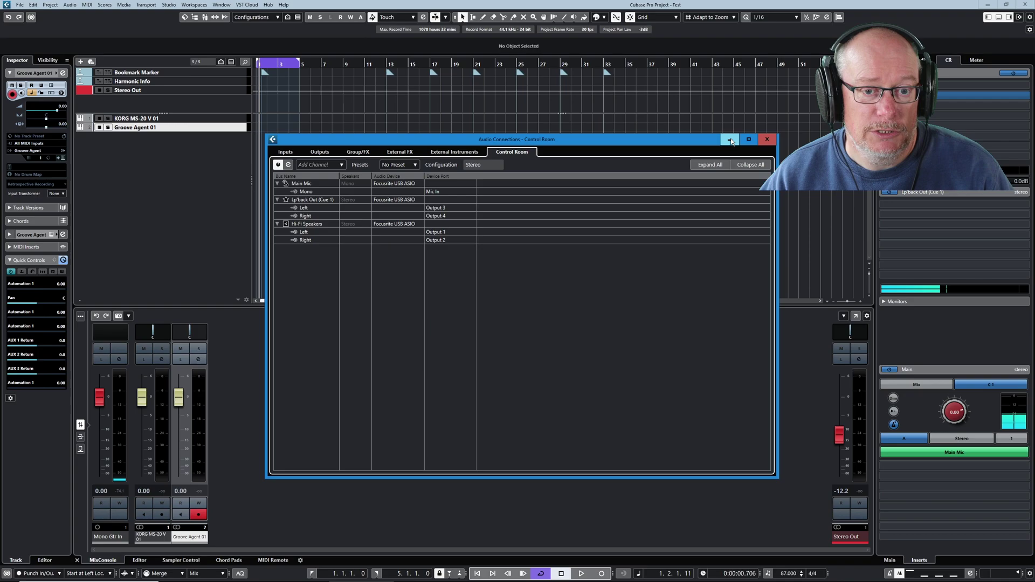
click(766, 139)
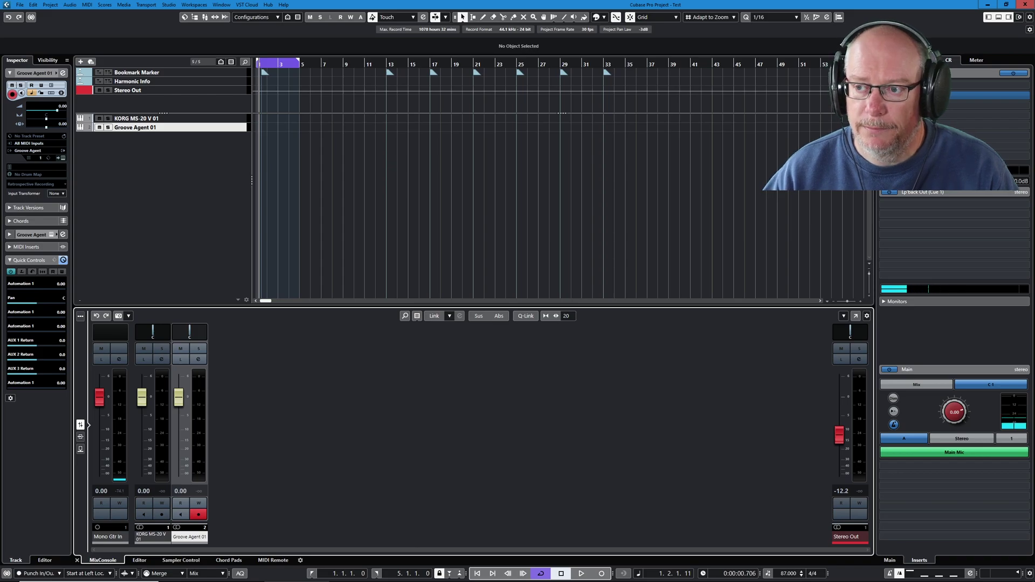
key(alt+Tab)
Open the Cubase 12_64 full Presets folder and pick ControlRoomPresets.pxml.
click(267, 370)
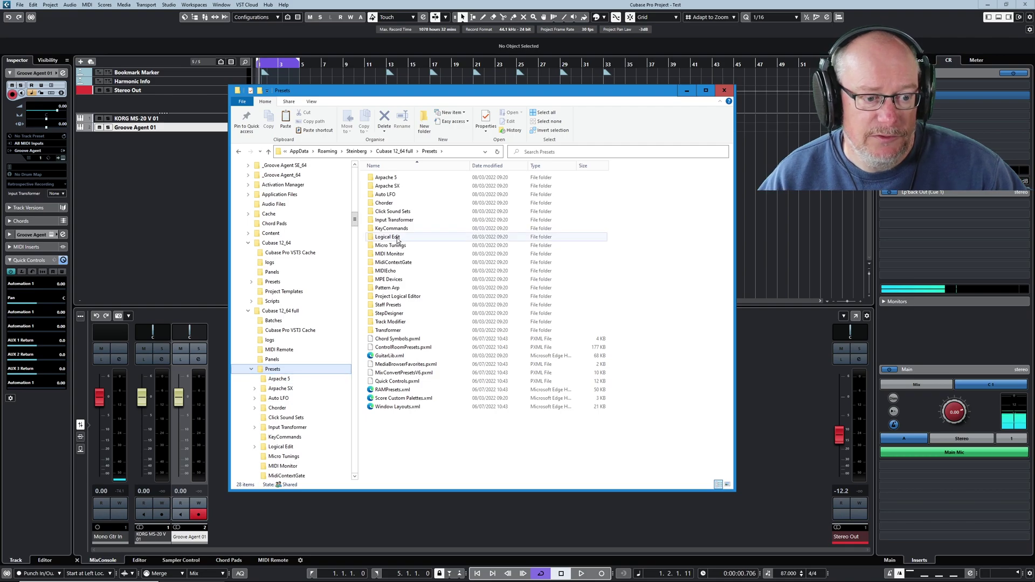
click(417, 348)
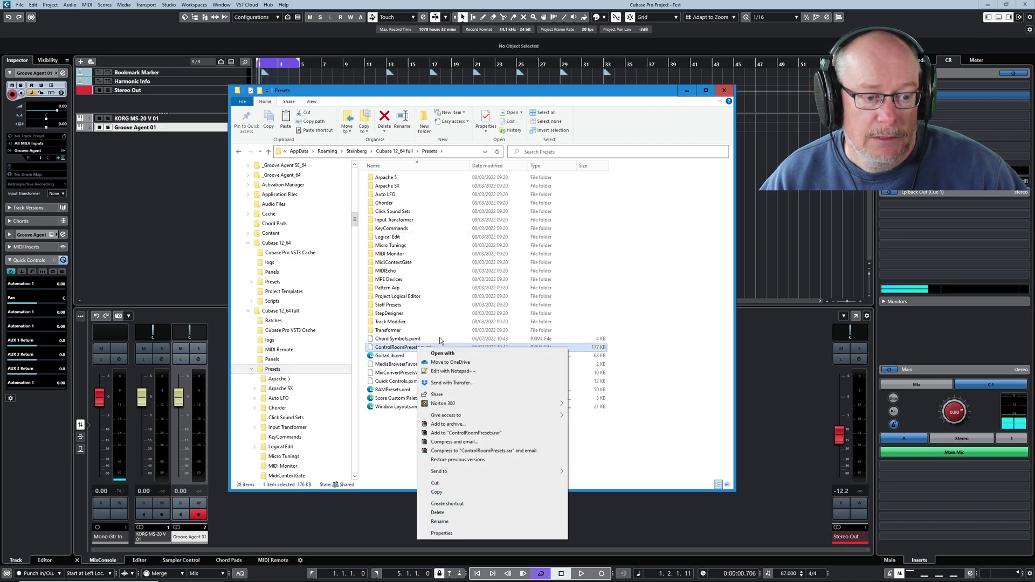
View ControlRoomPresets.pxml in Notepad++, select the preset Name line, and close it unchanged.
click(453, 372)
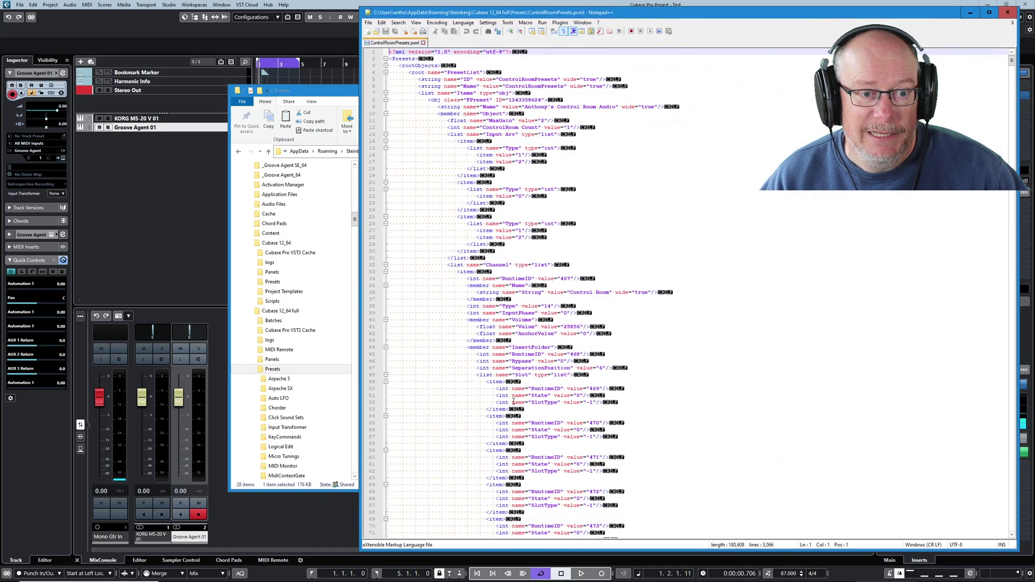
drag(577, 14, 461, 16)
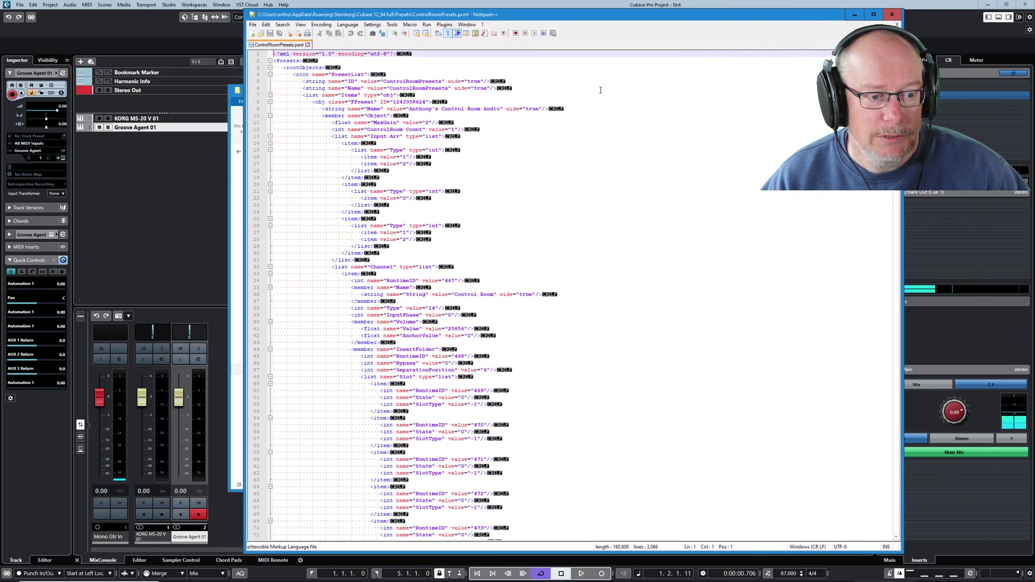
drag(404, 115, 491, 109)
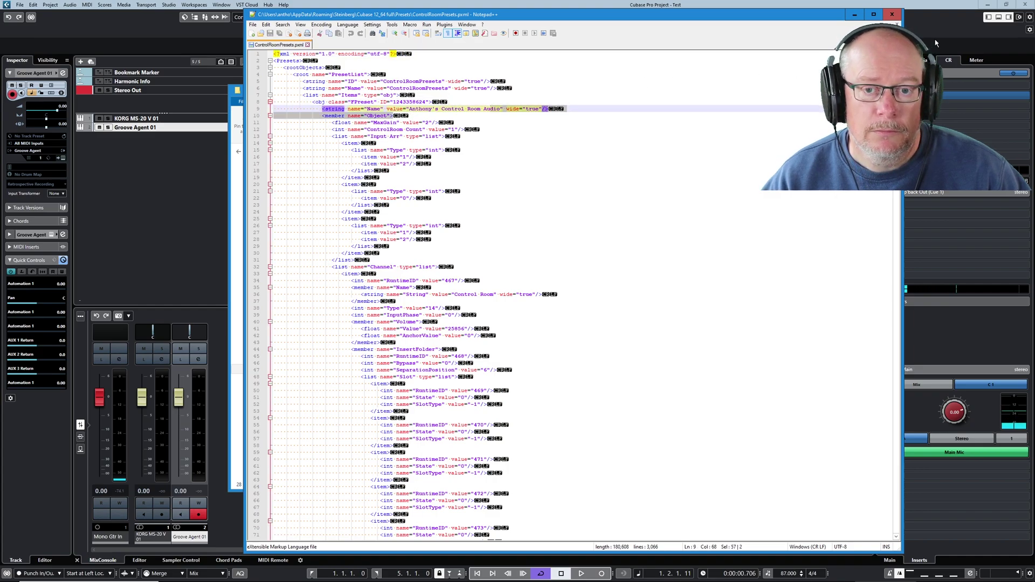
click(308, 45)
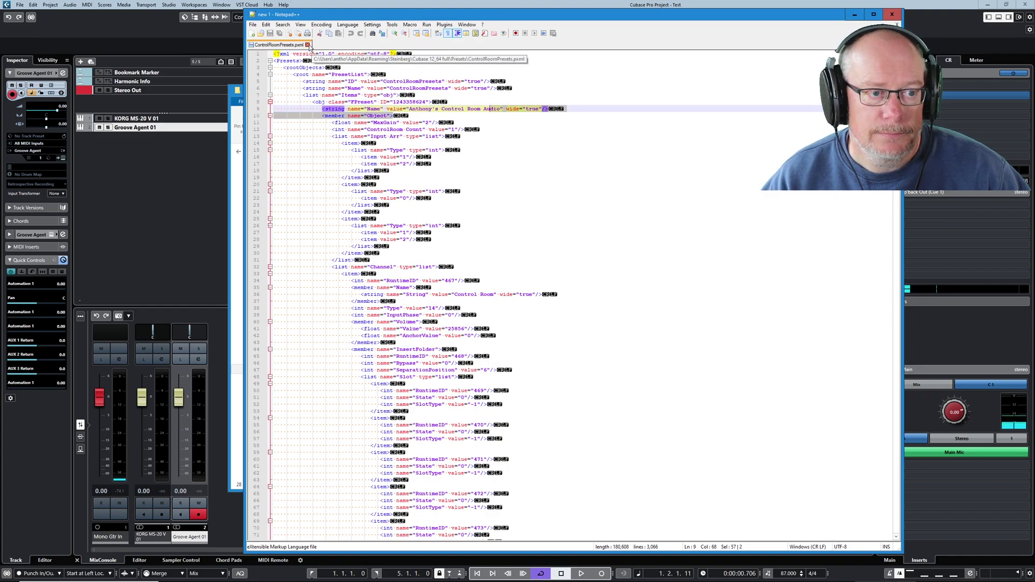
click(890, 15)
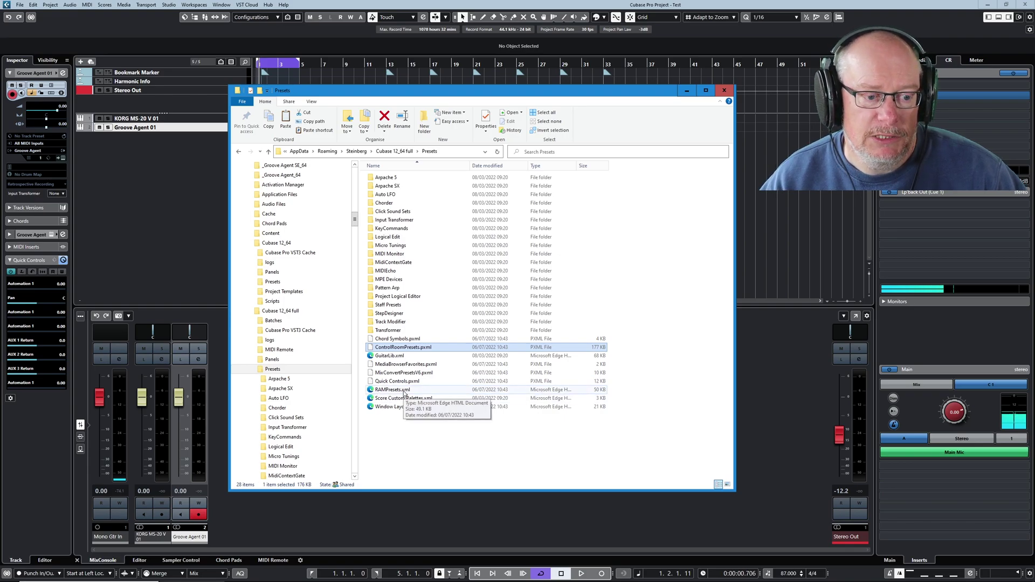
Search RAMPresets.xml in Edge for the saved bus preset name, then close Edge and Explorer.
double_click(404, 390)
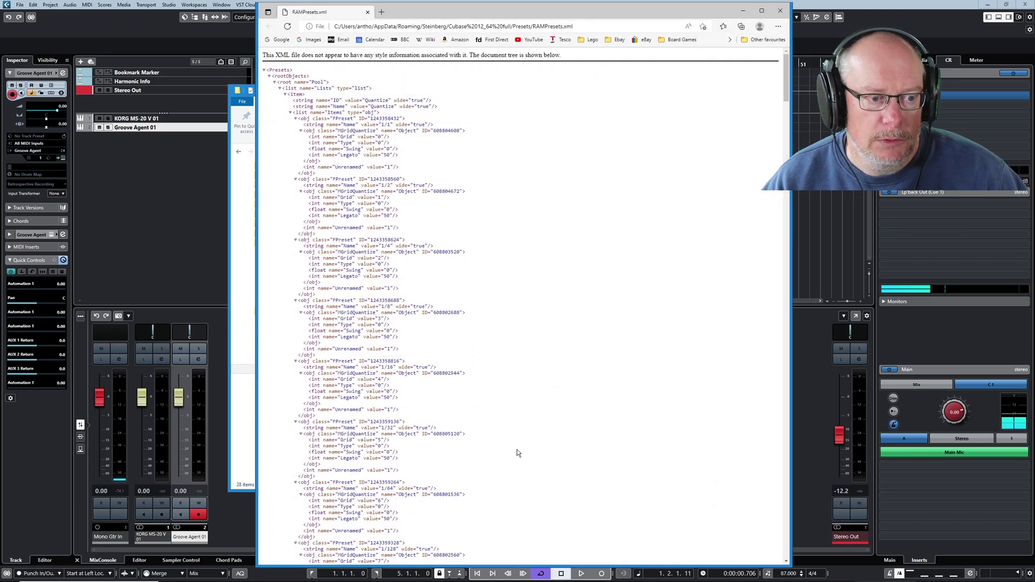
key(ctrl+f)
text(anthony)
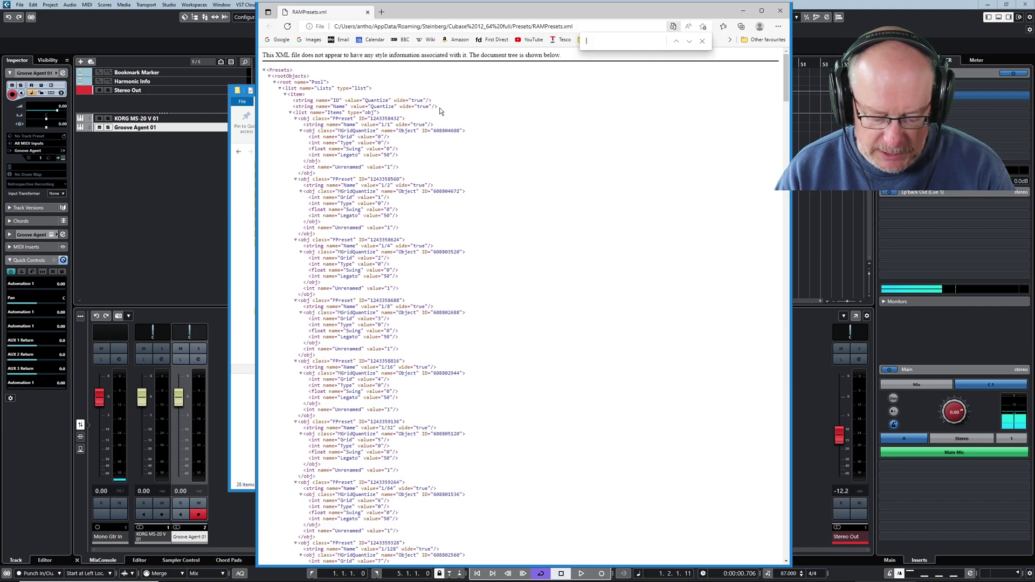
key(Return)
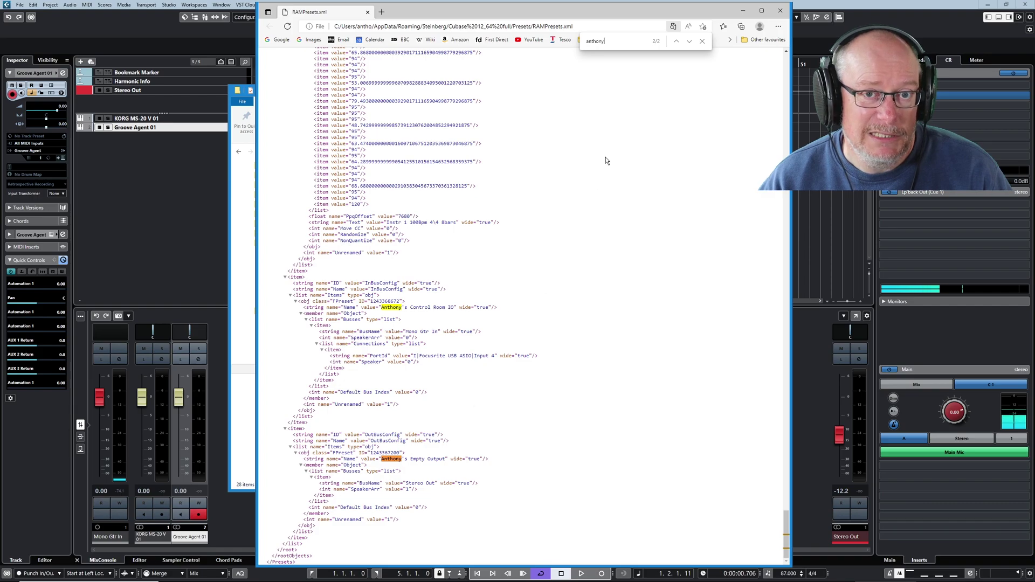
click(779, 10)
key(alt+F4)
click(388, 165)
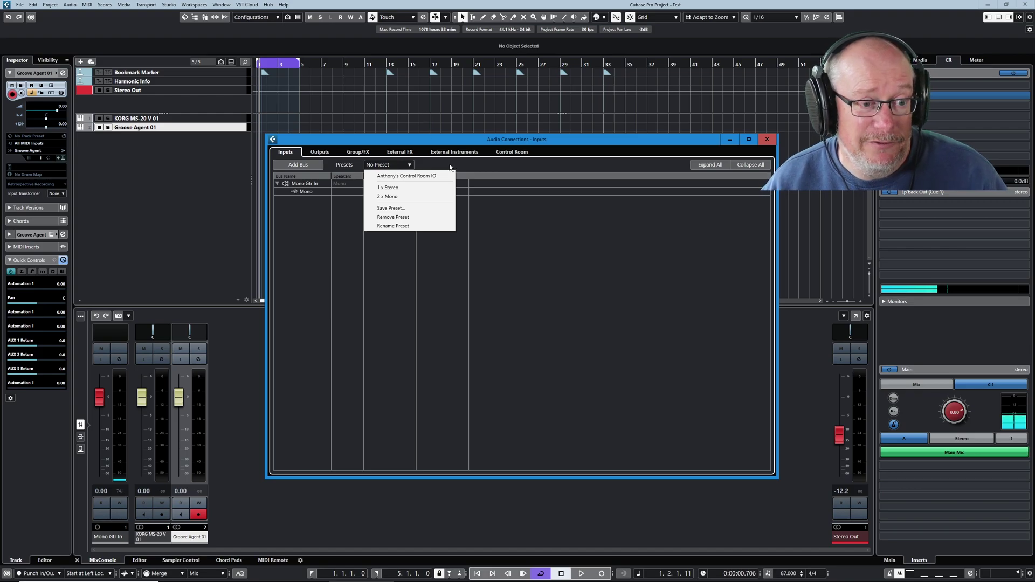
Dismiss the input presets list and show Control Room connections for Main Mic, Cue 1 and speakers.
key(Escape)
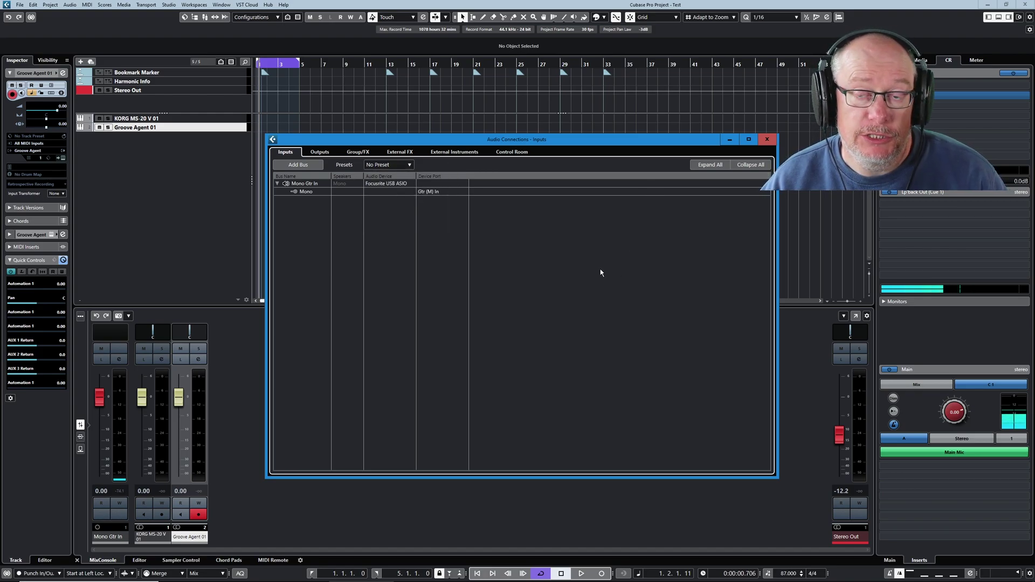
click(515, 153)
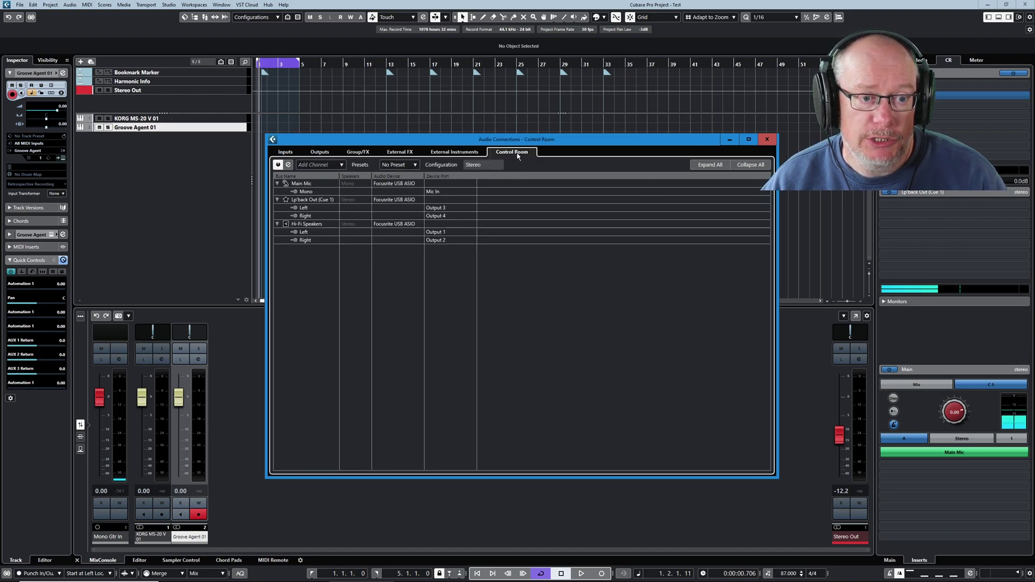
Close Audio Connections and open Preferences on the General page (Auto Save every 15 min).
click(767, 139)
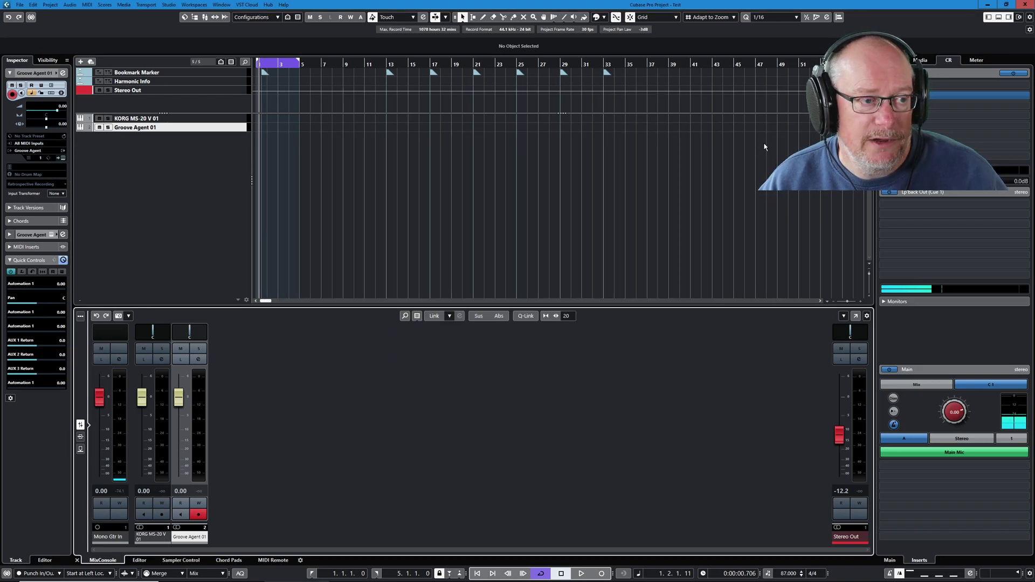
click(18, 7)
mouse_move(33, 5)
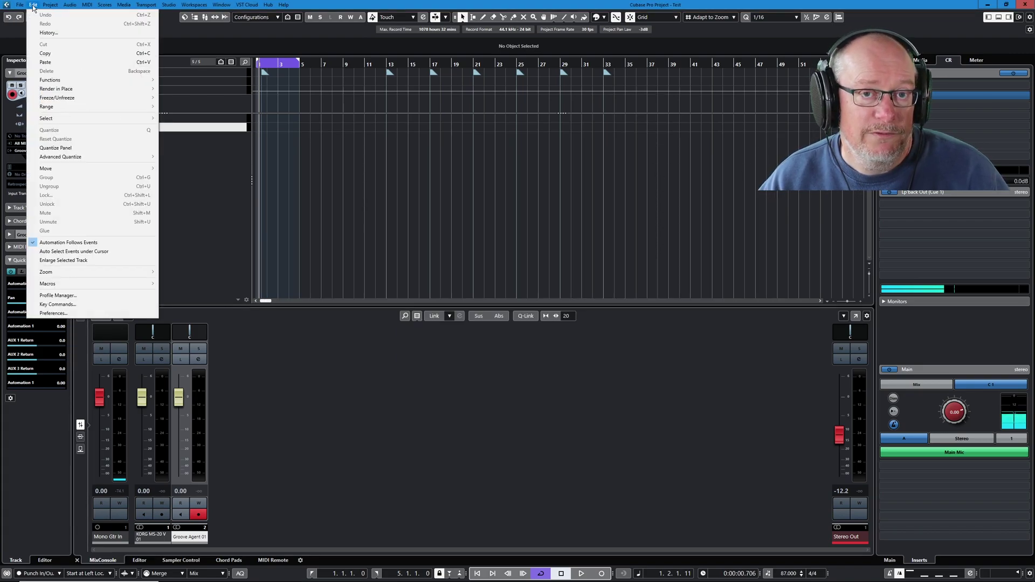
click(54, 313)
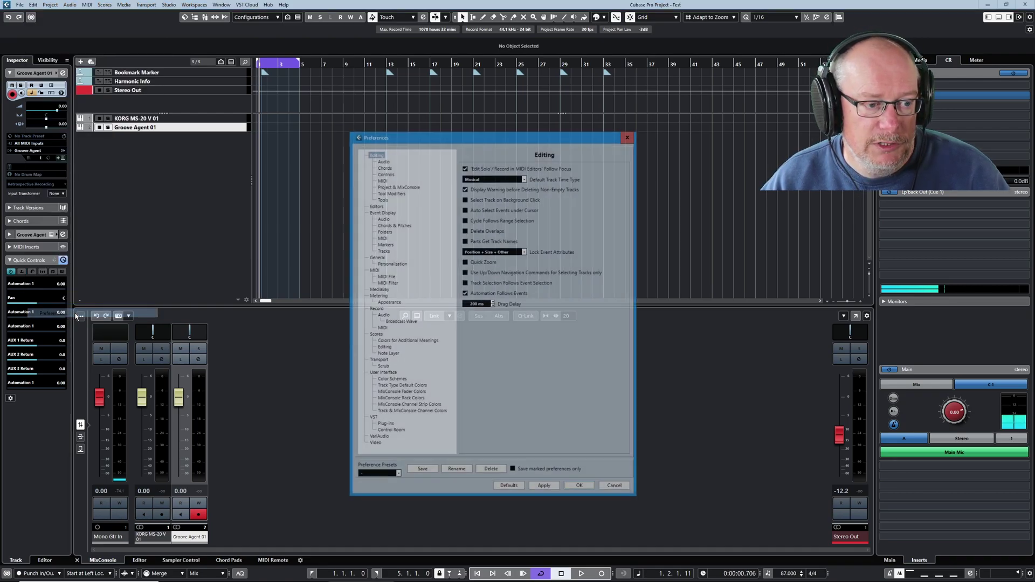
click(376, 257)
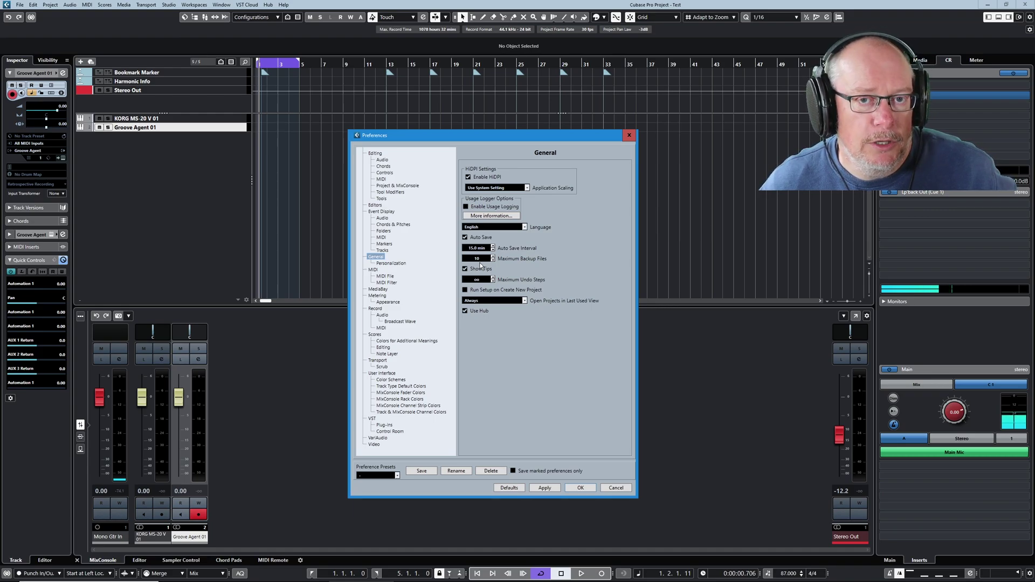
In Explorer, browse Cubase Data > Cubase Projects > Monster for backup files, then minimize Explorer.
key(alt+Tab)
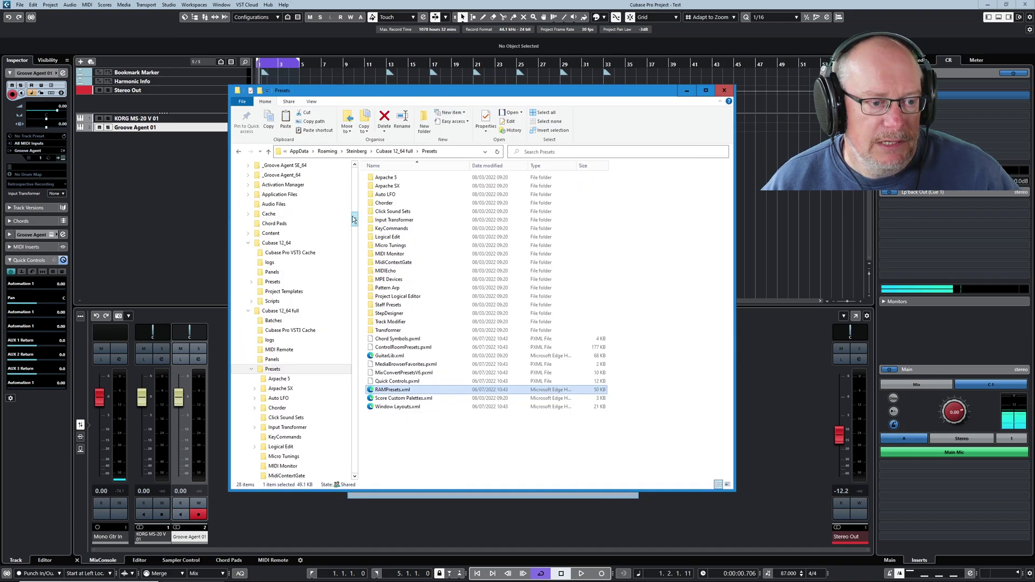
drag(357, 232, 368, 481)
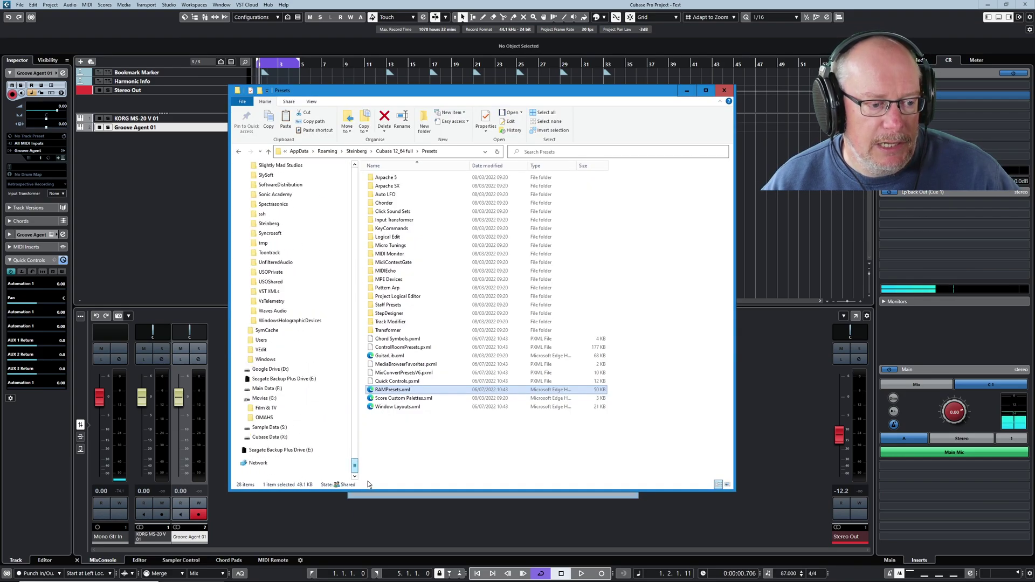
click(238, 437)
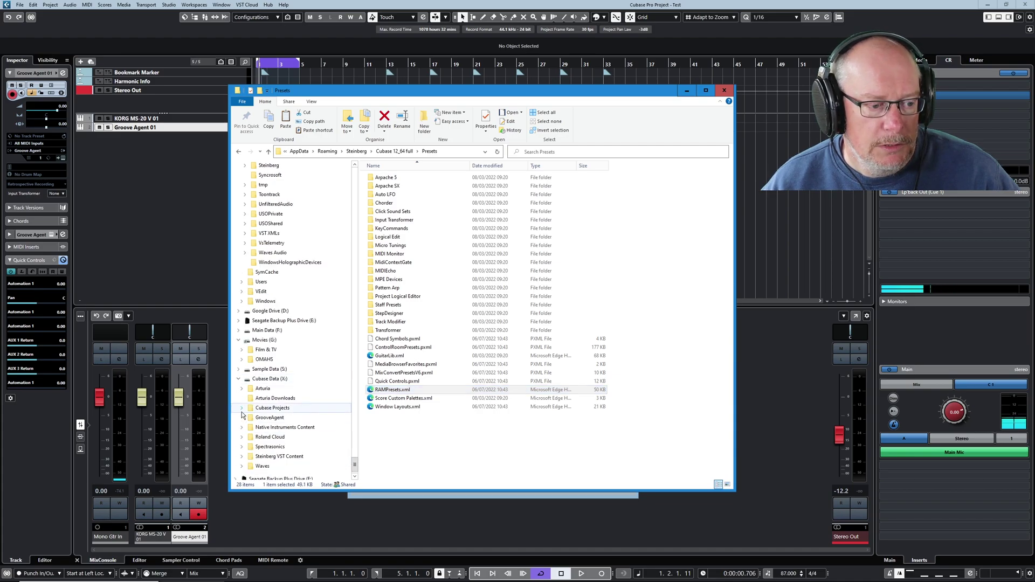
click(242, 415)
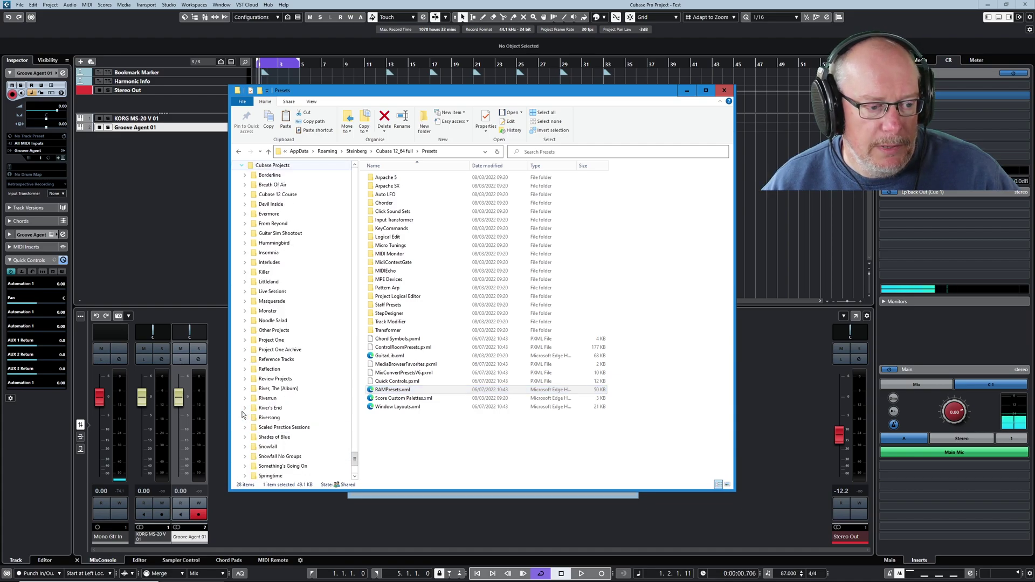
click(263, 312)
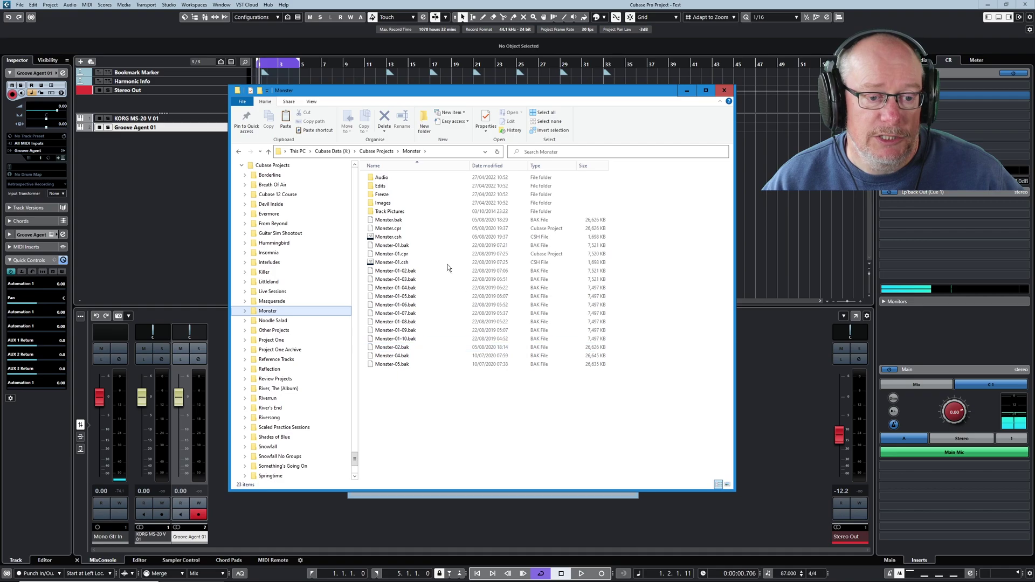
click(686, 90)
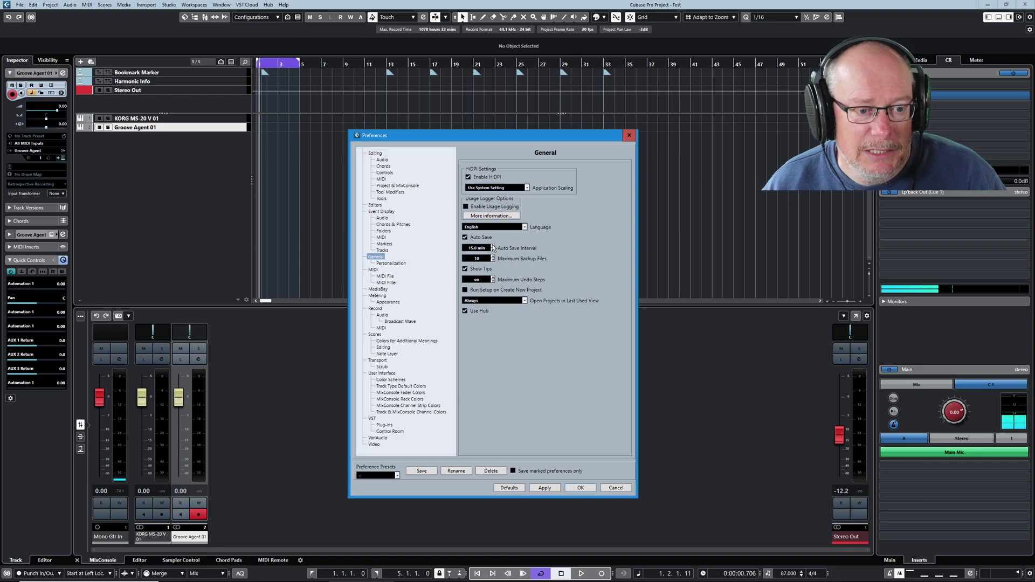
Close the Preferences dialog to return to the Test project and its MixConsole.
key(Return)
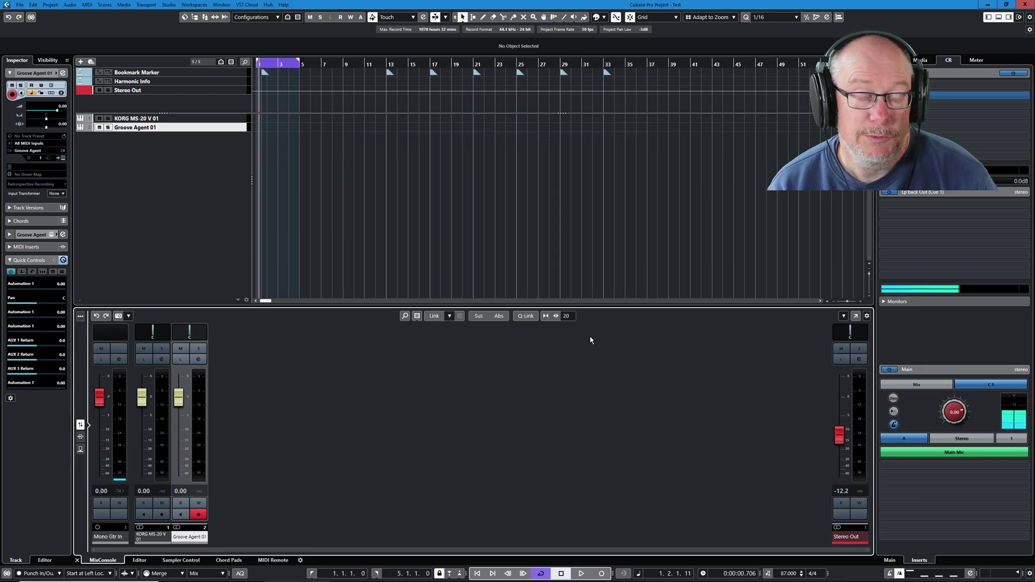